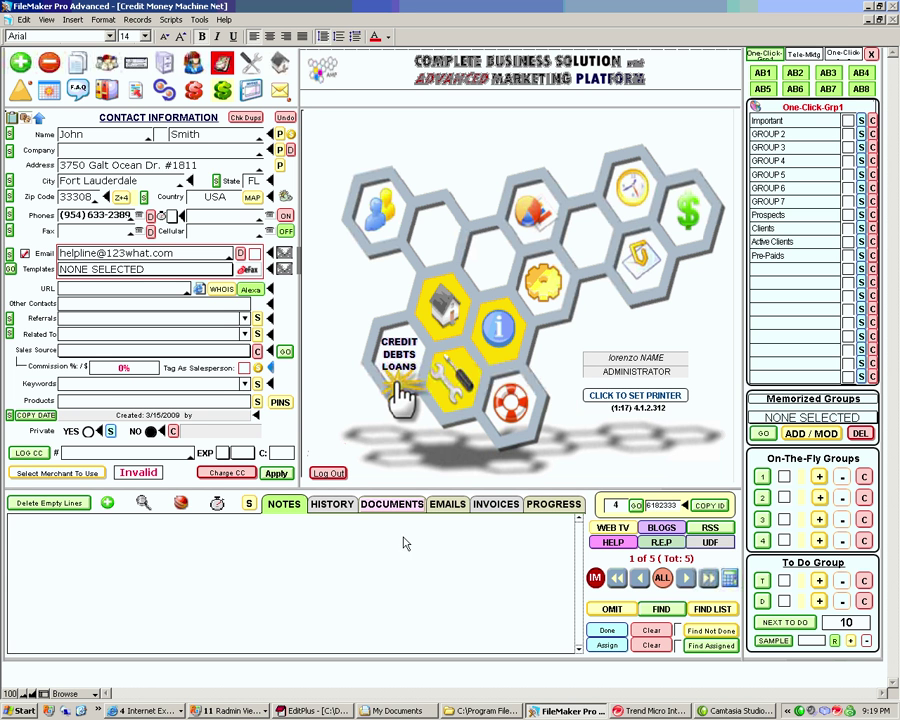
Open the credit, debts and loans tools for the current contact and go to the Loan Modification Center
{"action": "left_click", "coordinate": [399, 390]}
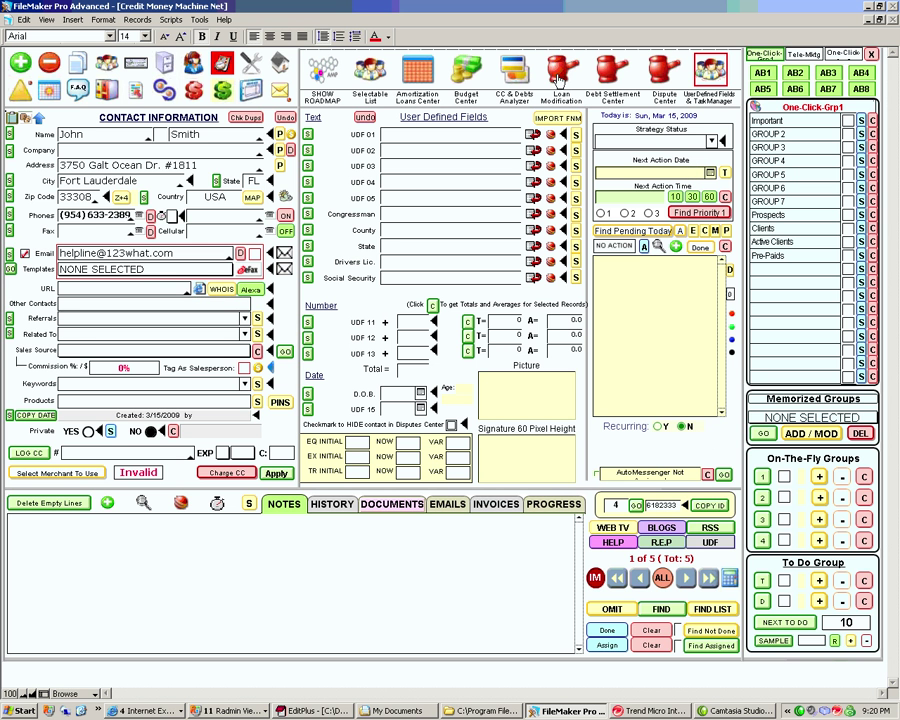
{"action": "left_click", "coordinate": [560, 77]}
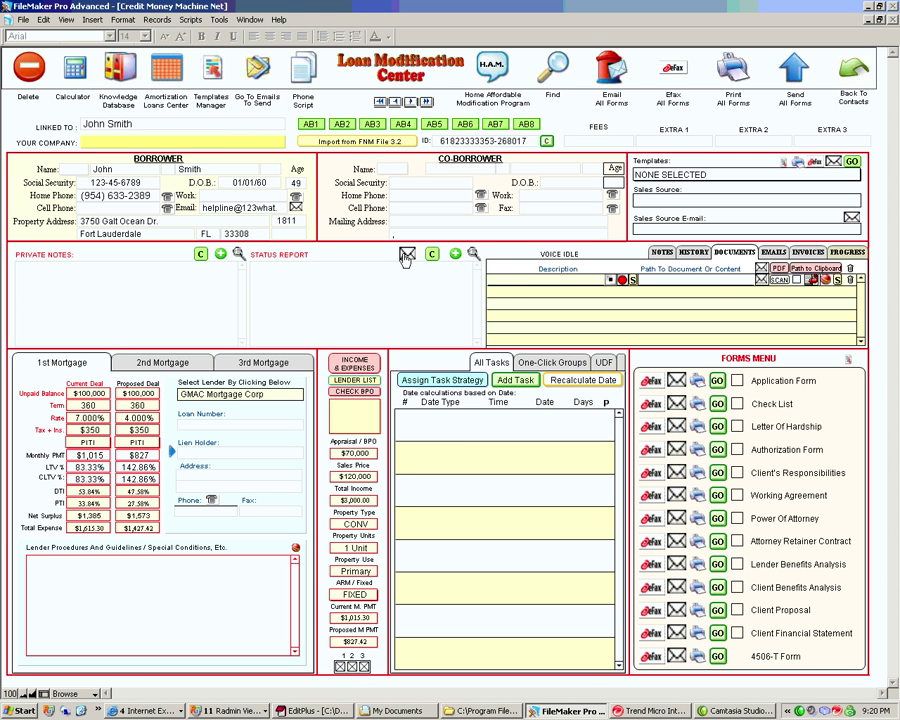
Look through the third and second mortgage details and return to the first mortgage
{"action": "left_click", "coordinate": [252, 368]}
{"action": "left_click", "coordinate": [172, 364]}
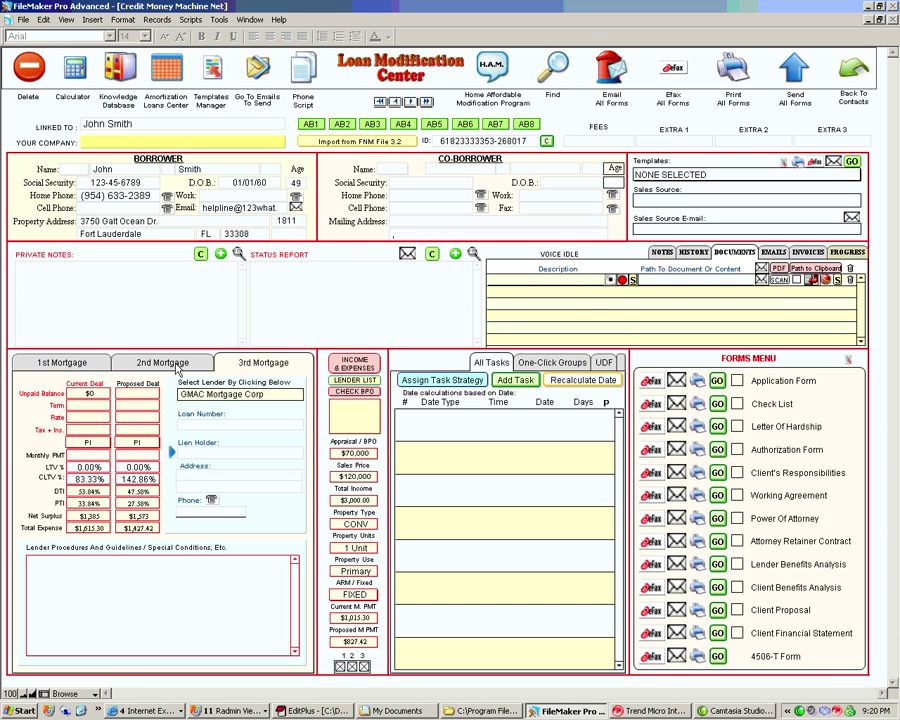
{"action": "left_click", "coordinate": [70, 366]}
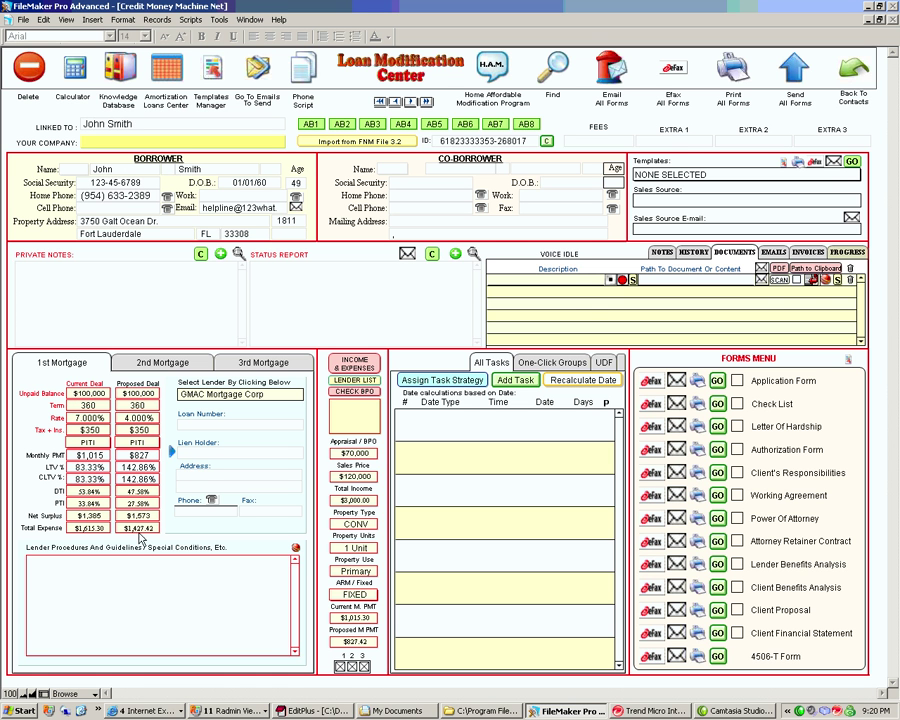
Search the creditor list for "gmac" and assign GMAC Mortgage Corp as the first mortgage's lien holder
{"action": "left_click", "coordinate": [198, 401]}
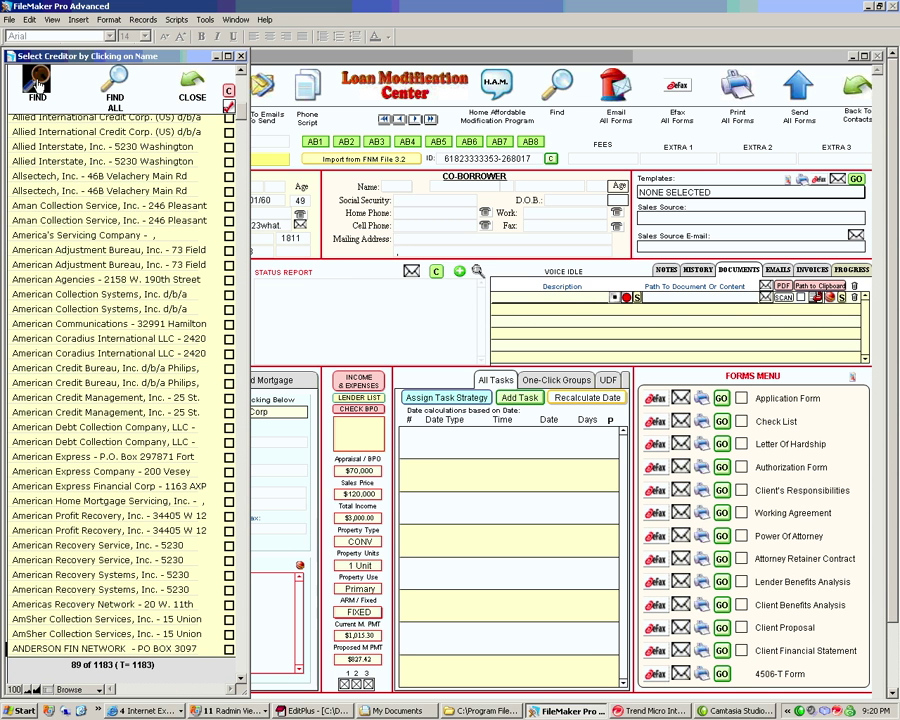
{"action": "left_click", "coordinate": [40, 88]}
{"action": "type", "text": "gm"}
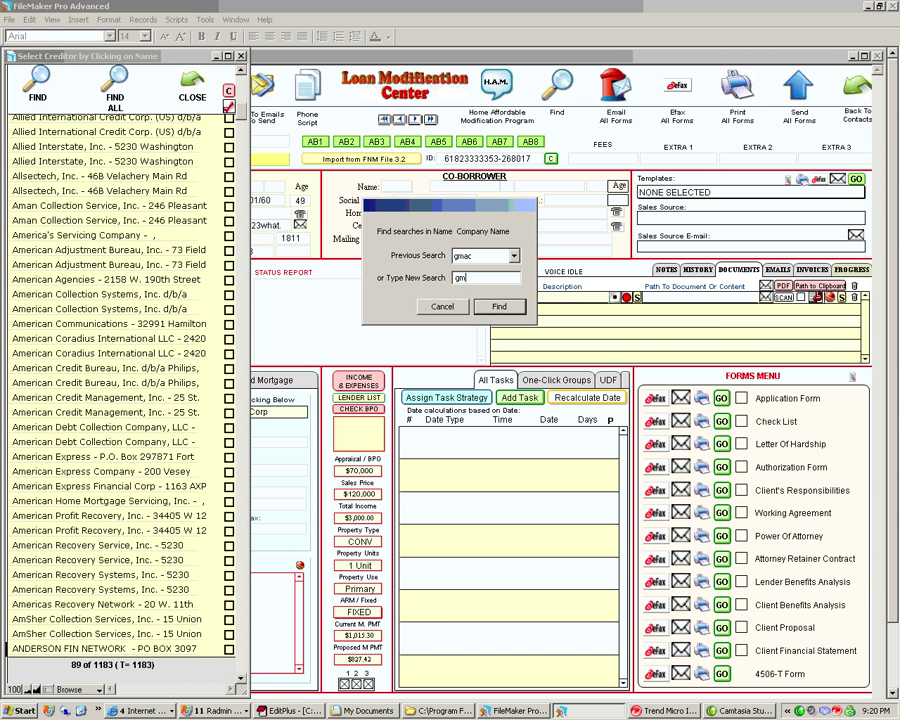
{"action": "type", "text": "ac"}
{"action": "key", "text": "Return"}
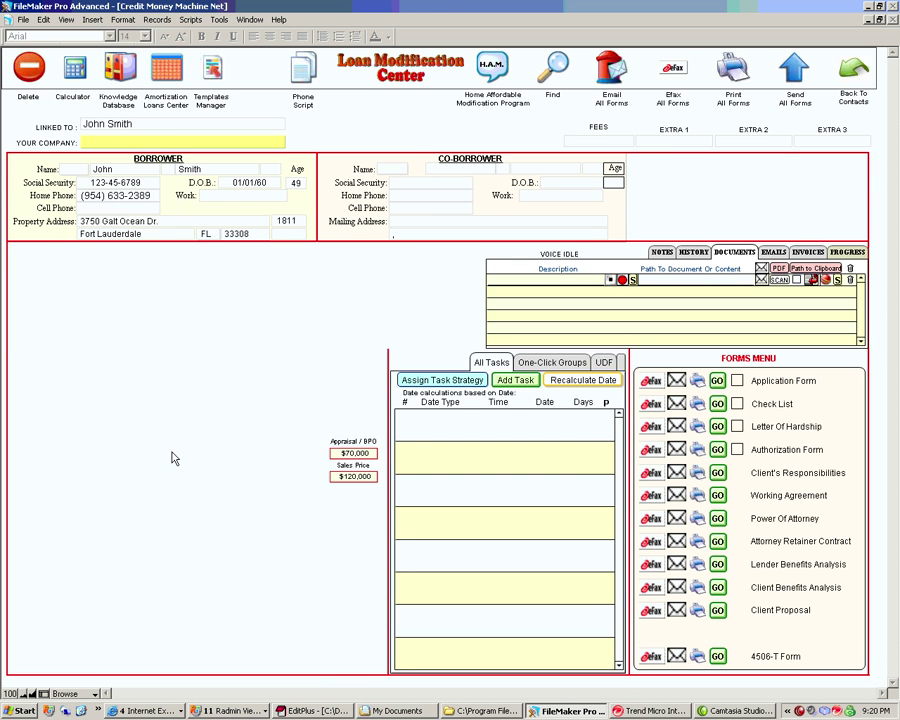
{"action": "left_click", "coordinate": [172, 453]}
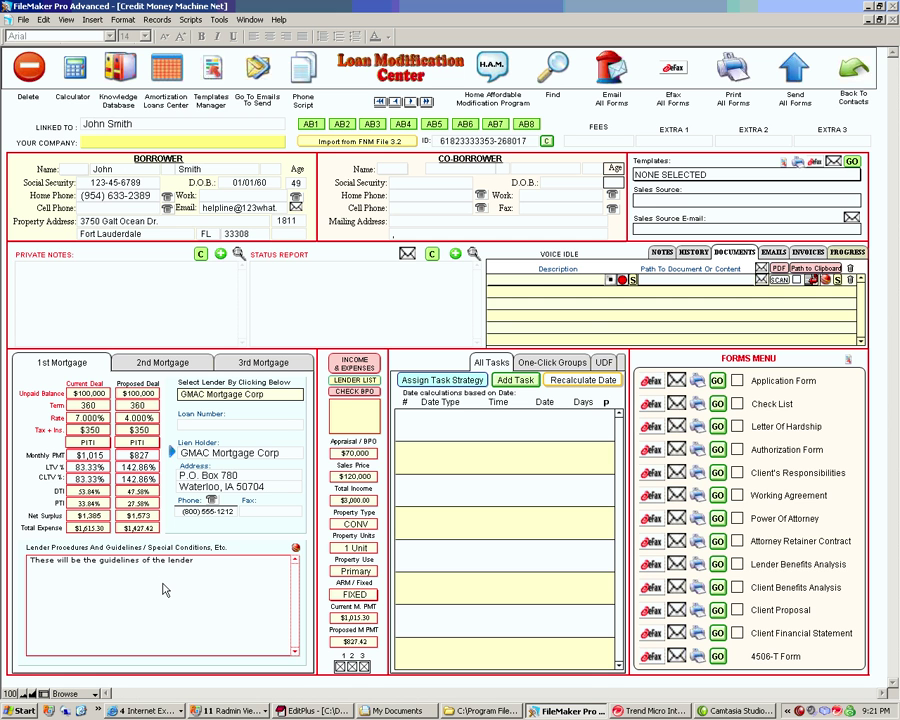
Check the property's BPO on Zillow in a maximized browser window and return to the FileMaker loan record
{"action": "left_click", "coordinate": [354, 399]}
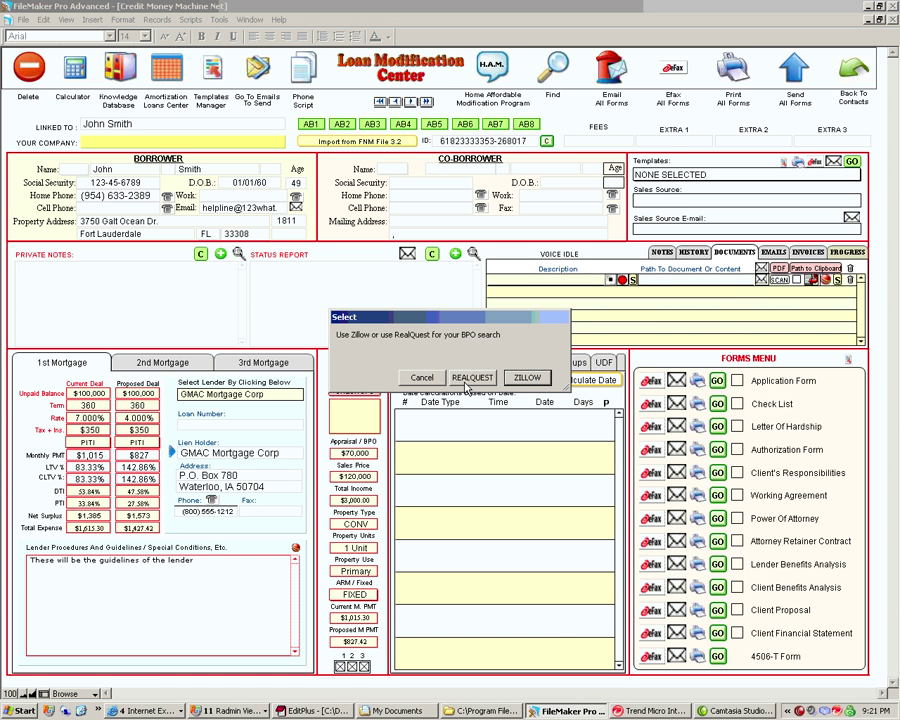
{"action": "left_click", "coordinate": [520, 384]}
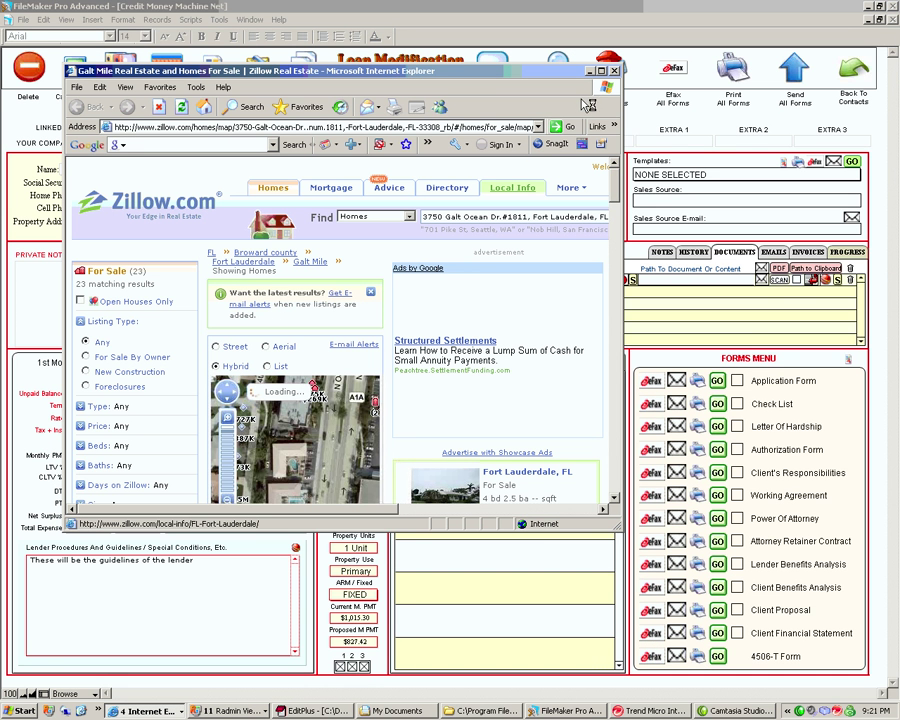
{"action": "left_click", "coordinate": [601, 72]}
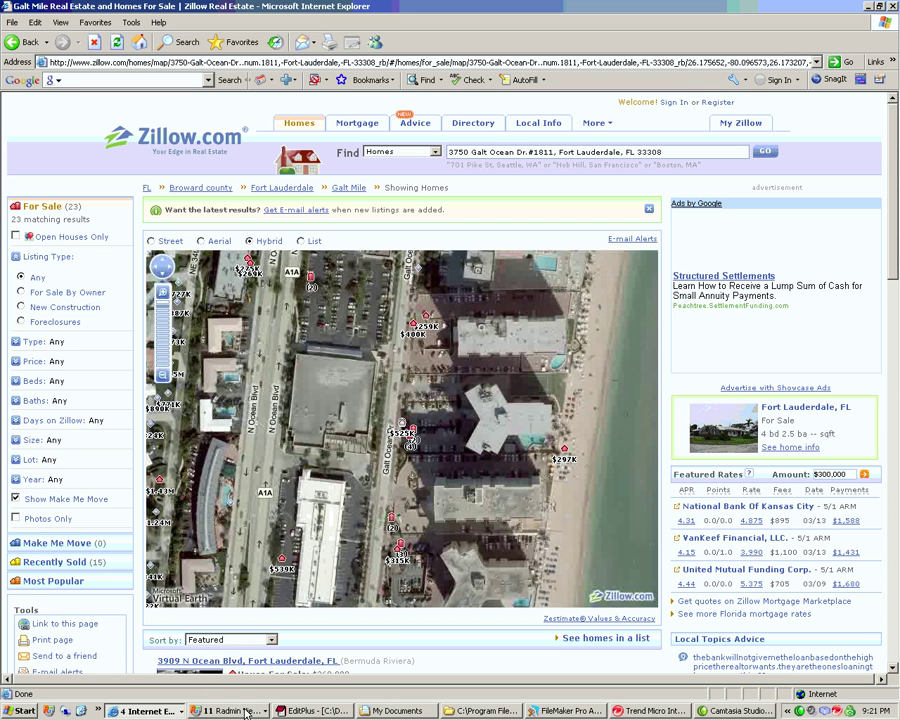
{"action": "left_click", "coordinate": [245, 712]}
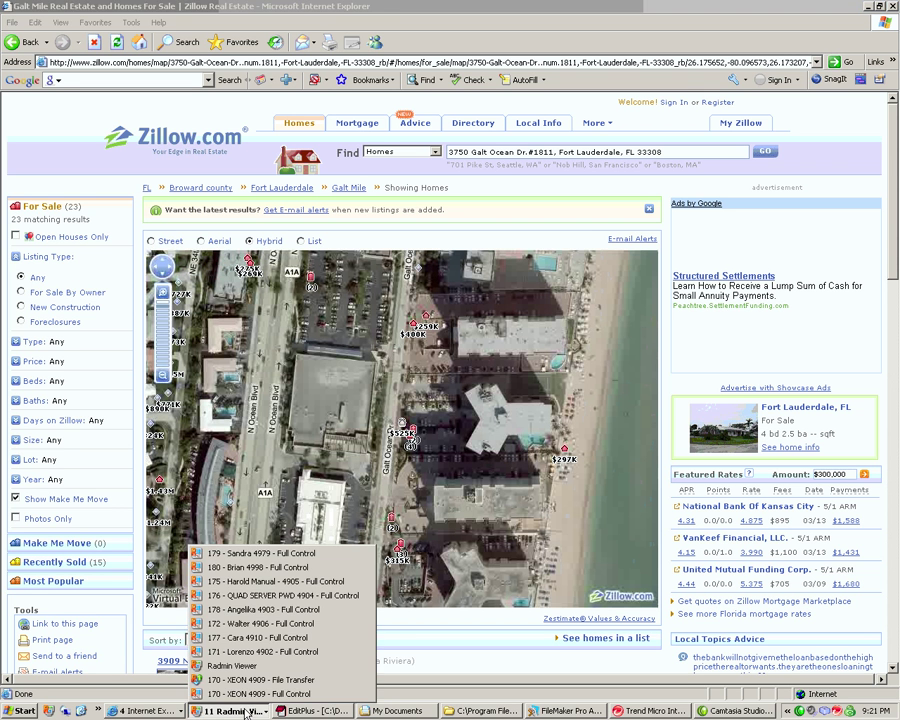
{"action": "left_click", "coordinate": [566, 712]}
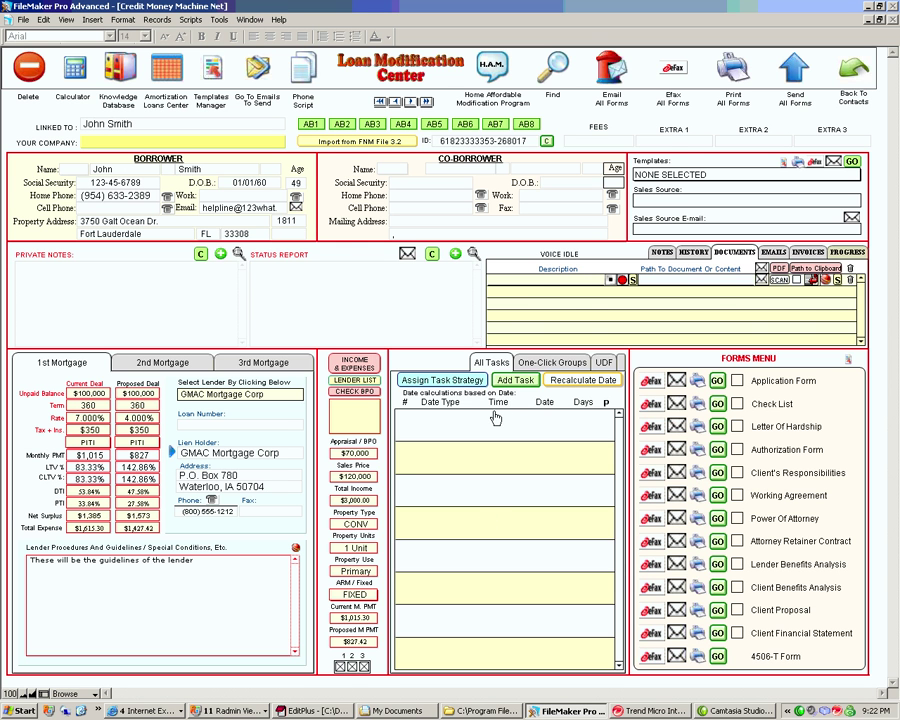
View the record's One-Click Groups and user defined fields and return to the list of all tasks
{"action": "left_click", "coordinate": [556, 365]}
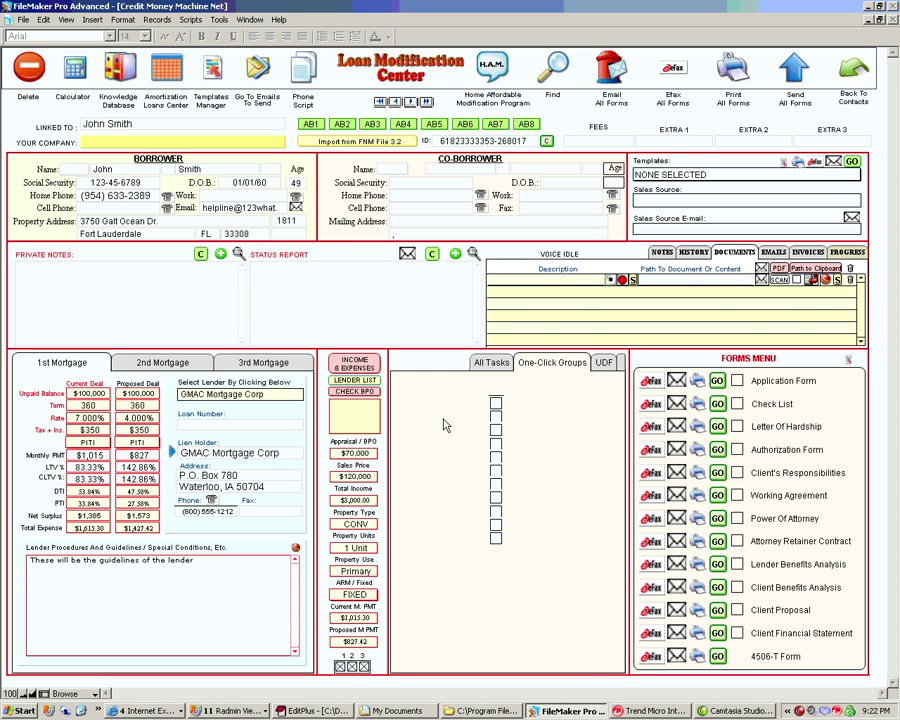
{"action": "left_click", "coordinate": [604, 363]}
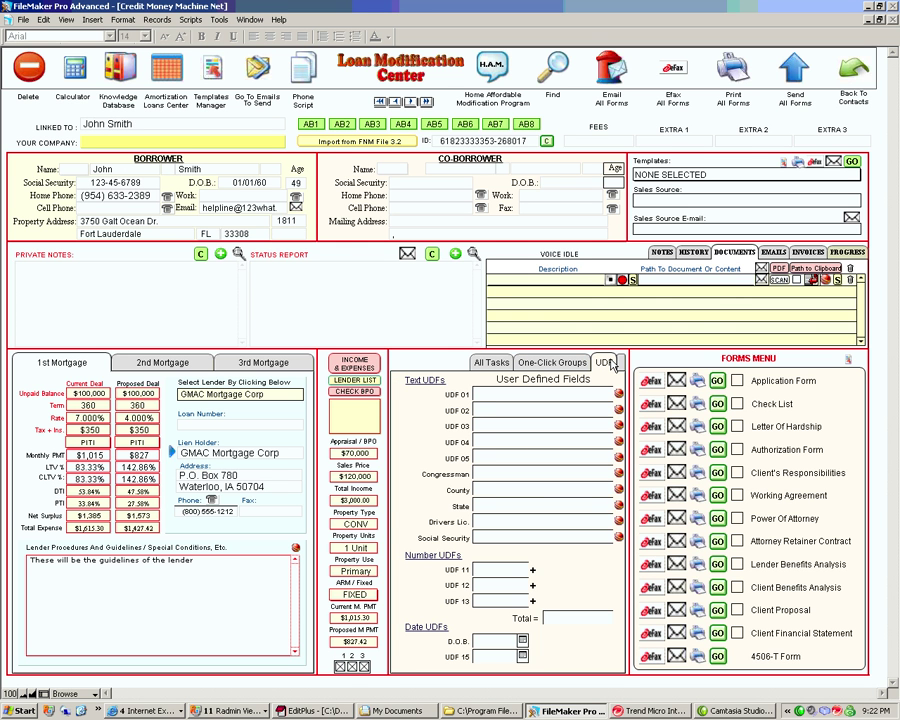
{"action": "left_click", "coordinate": [487, 364]}
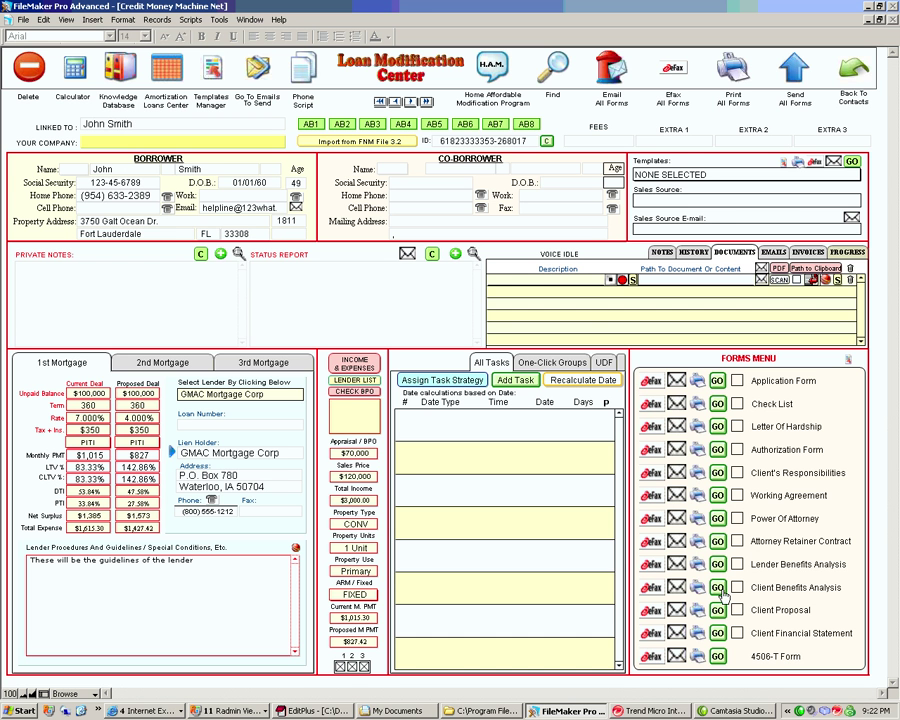
Review the required documents Check List form and close it
{"action": "left_click", "coordinate": [718, 404]}
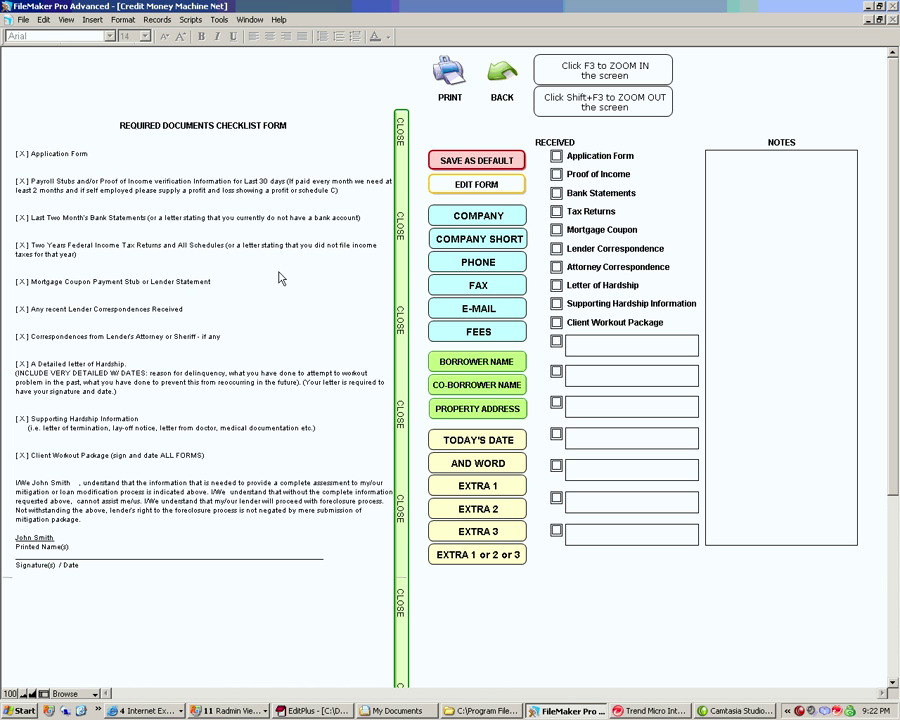
{"action": "left_click", "coordinate": [403, 275]}
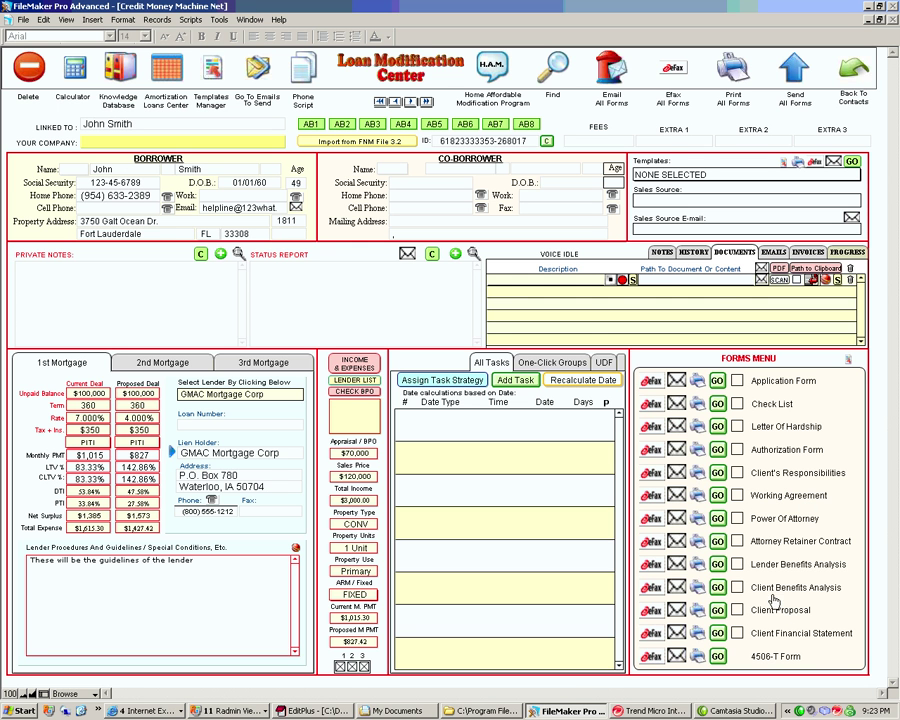
Review the Lender Benefits Analysis and Client Benefits Analysis forms, returning to the Loan Modification Center
{"action": "left_click", "coordinate": [718, 565]}
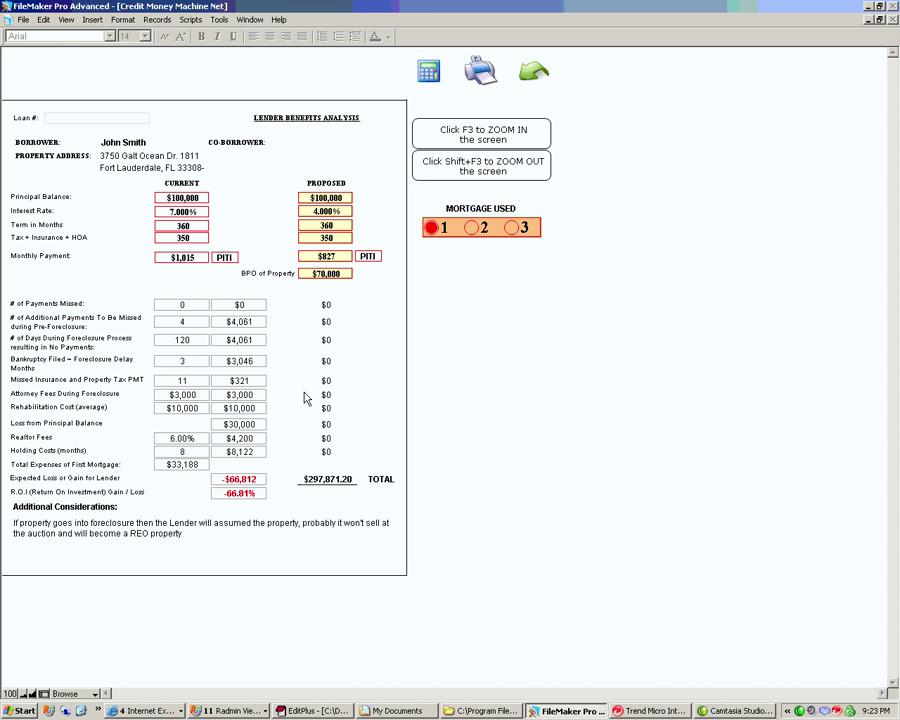
{"action": "left_click", "coordinate": [533, 78]}
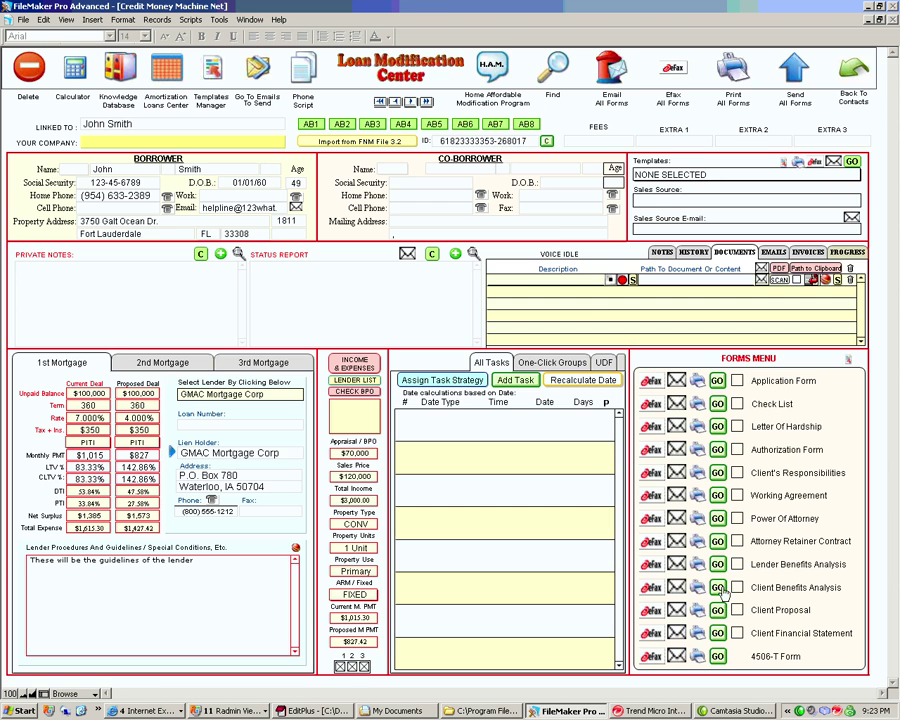
{"action": "left_click", "coordinate": [718, 588]}
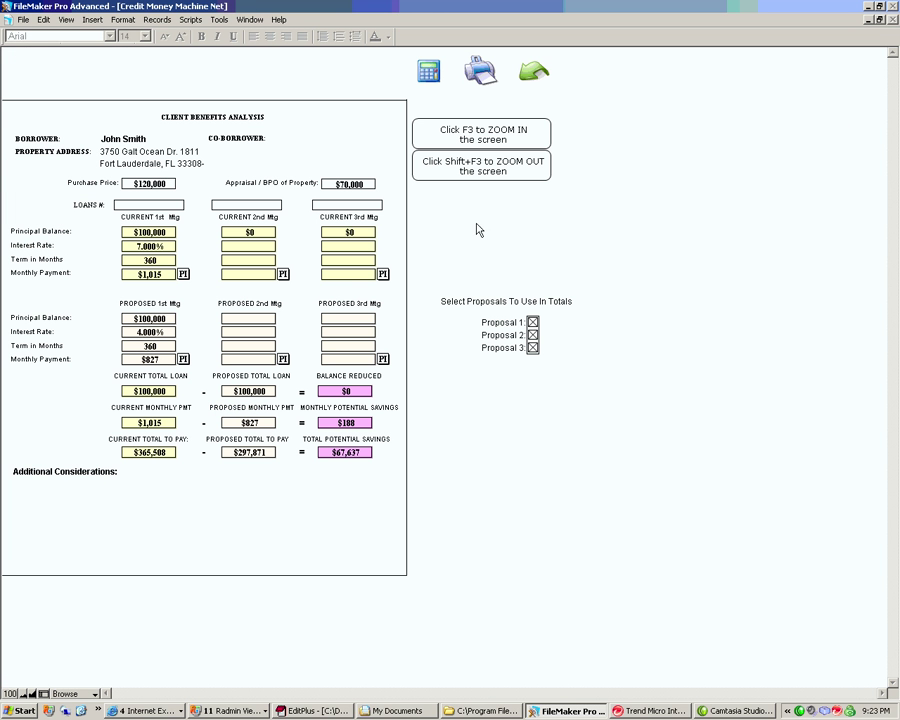
{"action": "left_click", "coordinate": [533, 77]}
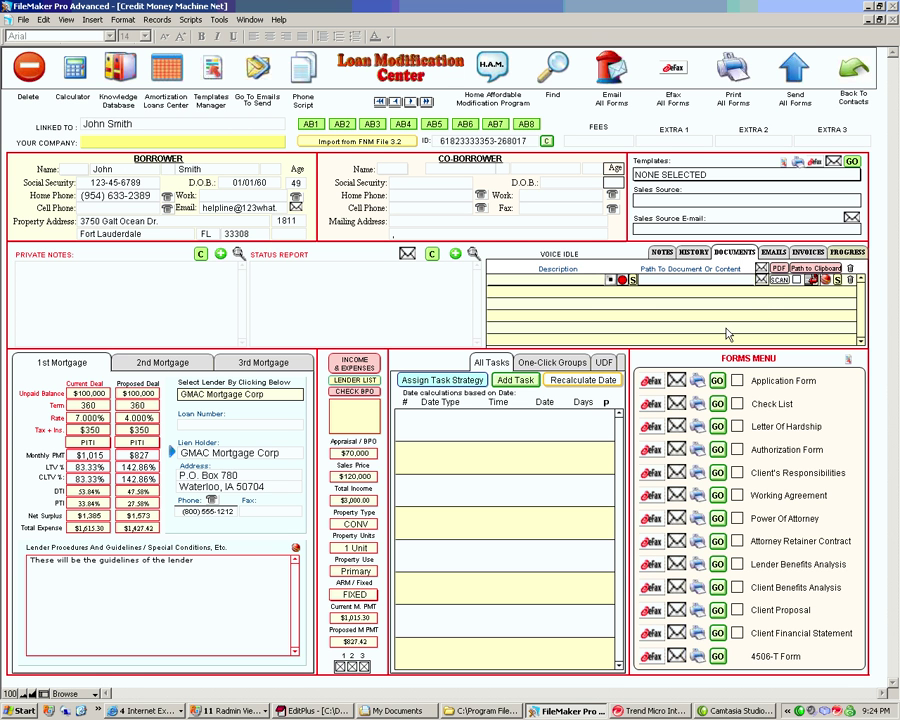
Show the loan record's progress log and open the Home Affordable Modification Program form
{"action": "left_click", "coordinate": [847, 253]}
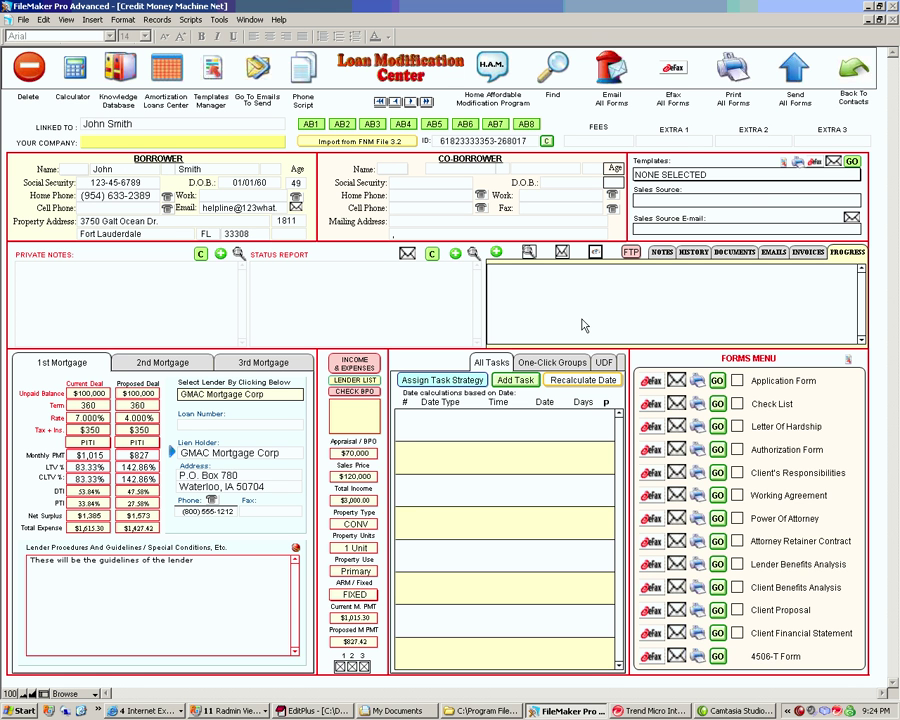
{"action": "left_click", "coordinate": [494, 72]}
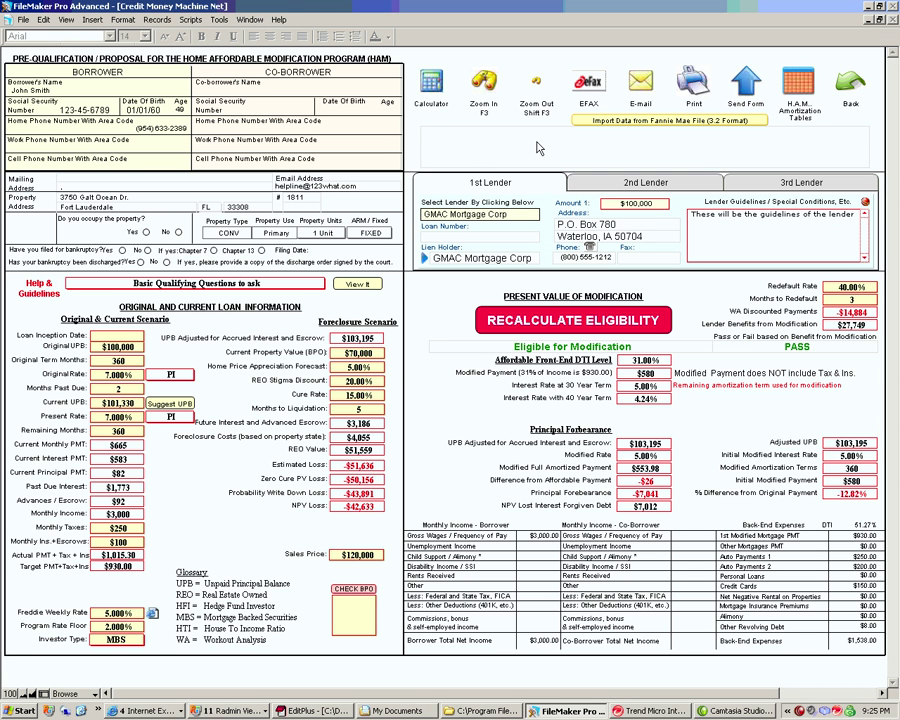
{"action": "left_click", "coordinate": [124, 404]}
Read the "Basic Qualifying Questions to ask" entry in the help and guidelines and close it
{"action": "left_click", "coordinate": [167, 286]}
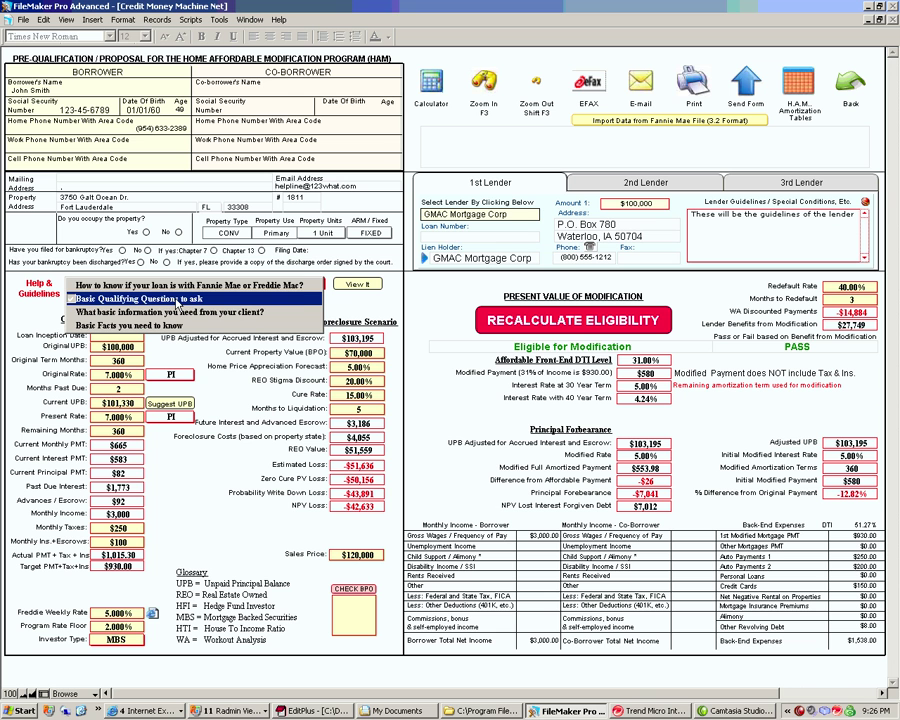
{"action": "left_click", "coordinate": [355, 287]}
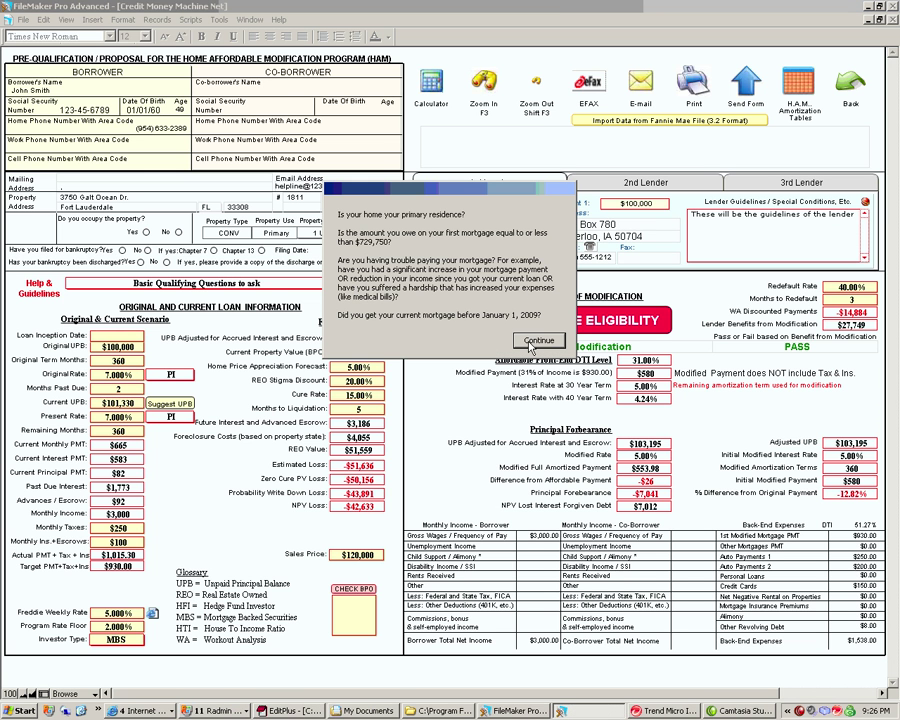
{"action": "left_click", "coordinate": [536, 342]}
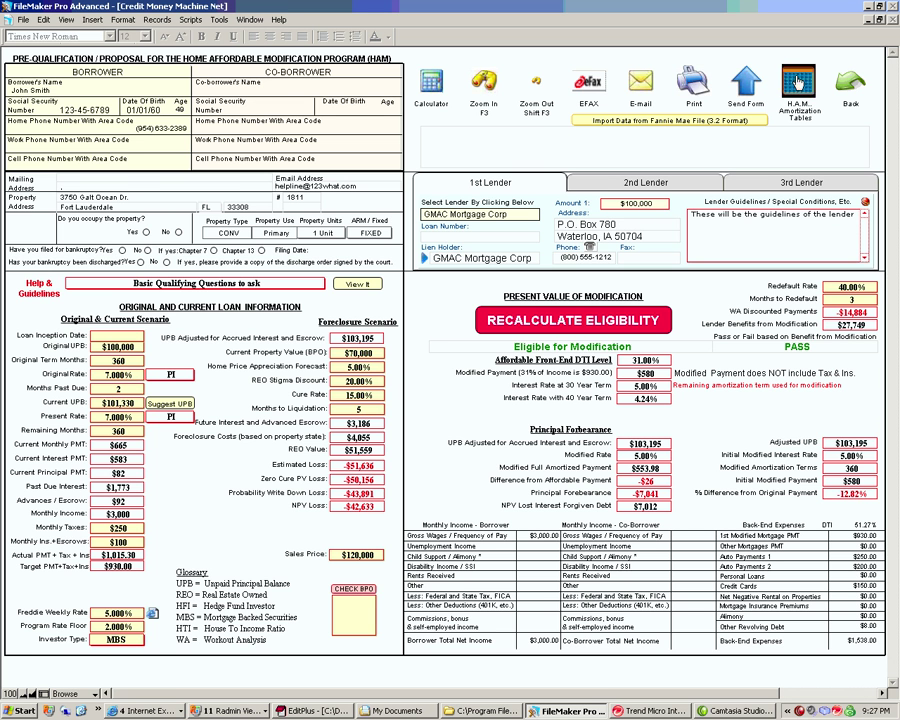
Review the H.A.M. amortization tables at the 10-year section and return to the pre-qualification form
{"action": "left_click", "coordinate": [798, 85]}
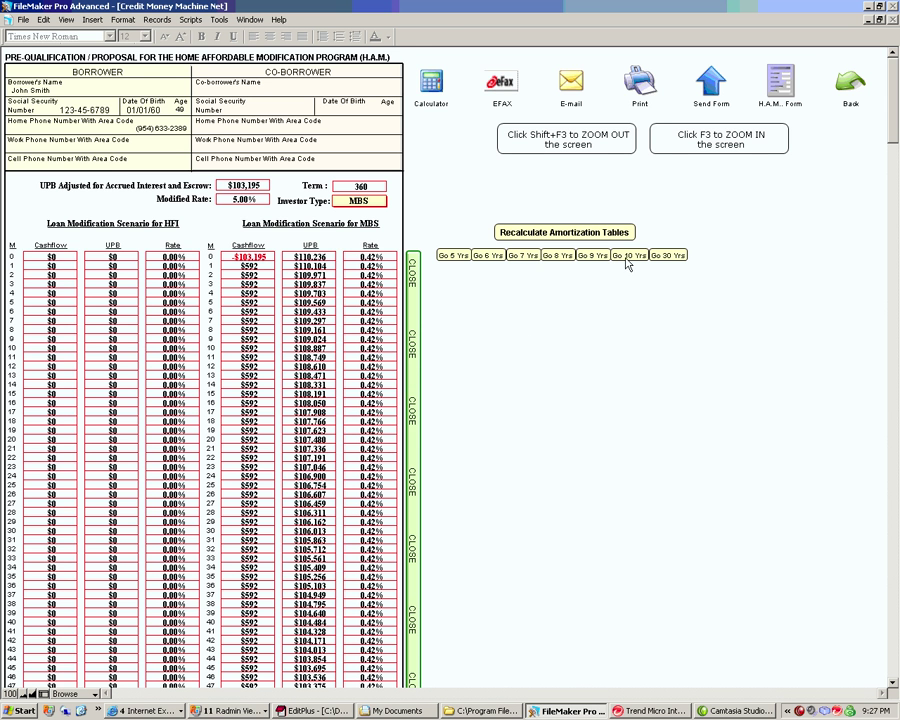
{"action": "left_click", "coordinate": [628, 255]}
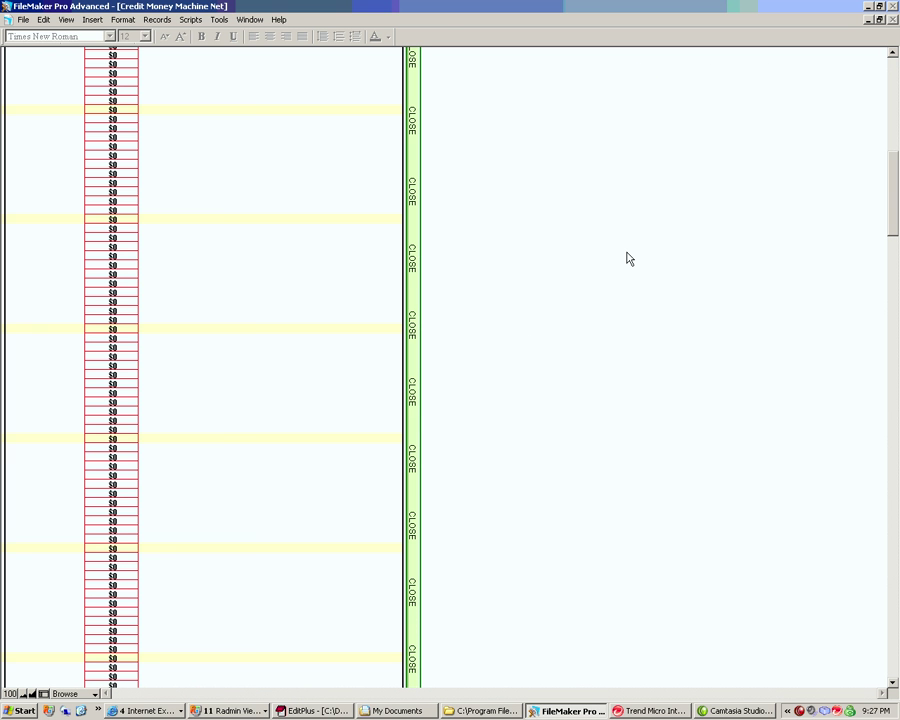
{"action": "left_click", "coordinate": [411, 393]}
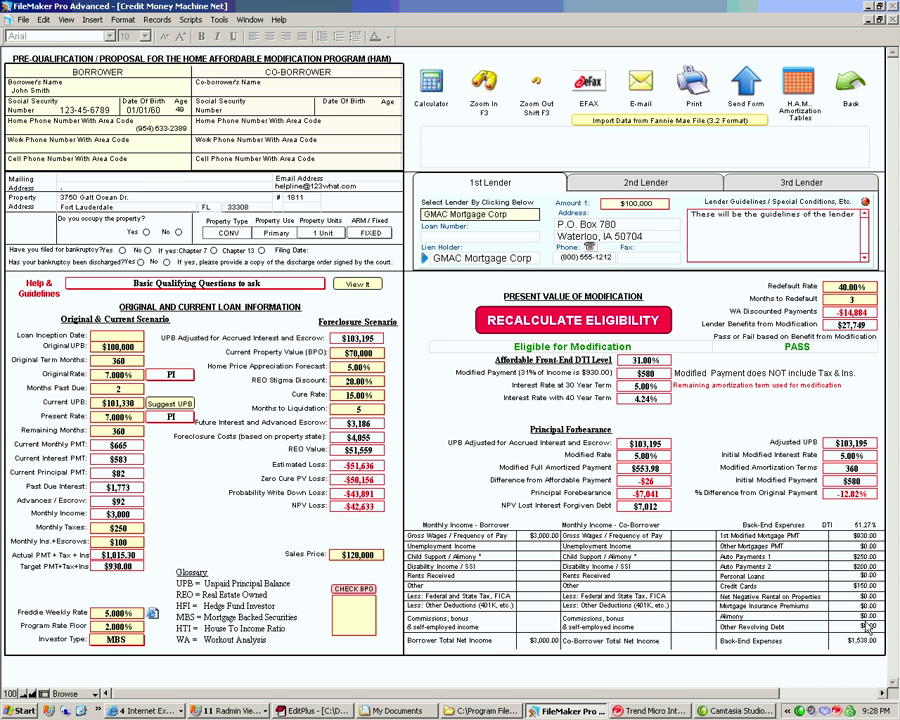
Set the Personal Loans amount under Back-End Expenses to 500
{"action": "left_click", "coordinate": [866, 576]}
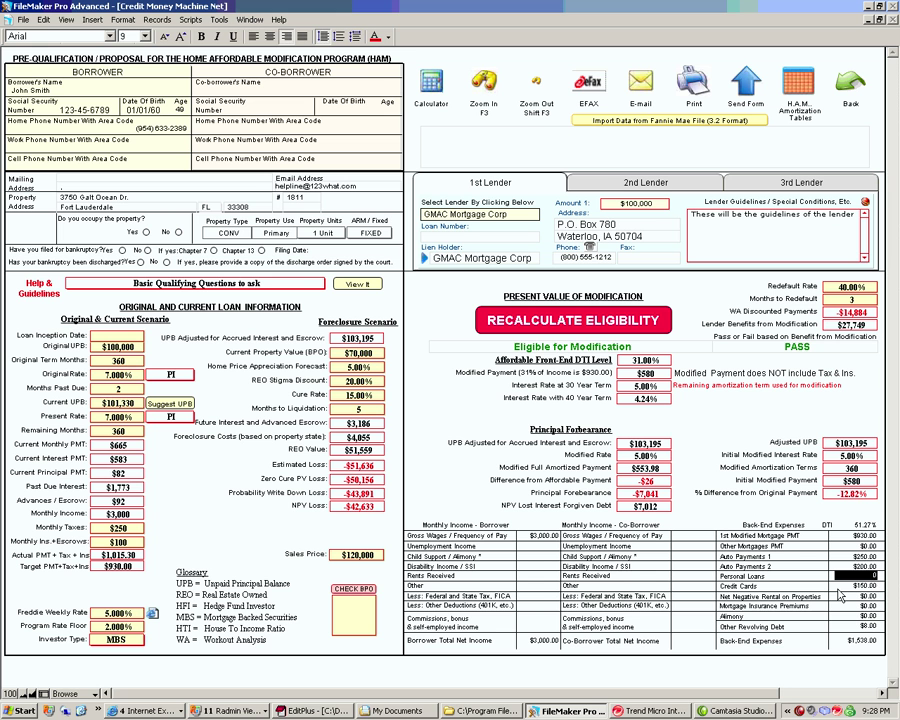
{"action": "type", "text": "500"}
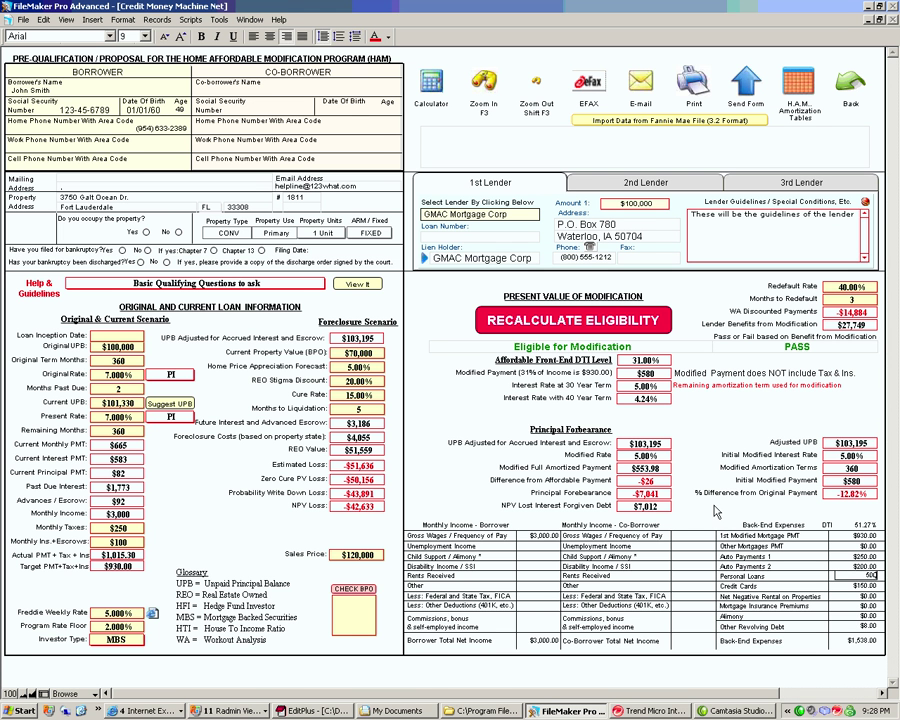
{"action": "left_click", "coordinate": [715, 512]}
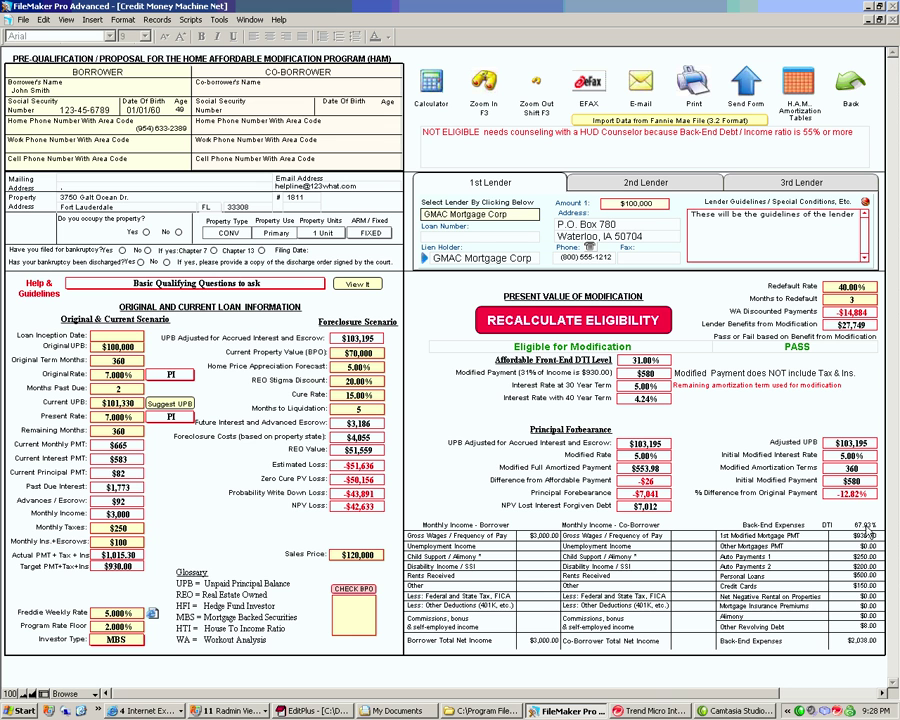
Clear the Personal Loans amount under Back-End Expenses and commit the change
{"action": "left_click", "coordinate": [862, 576]}
{"action": "key", "text": "Delete"}
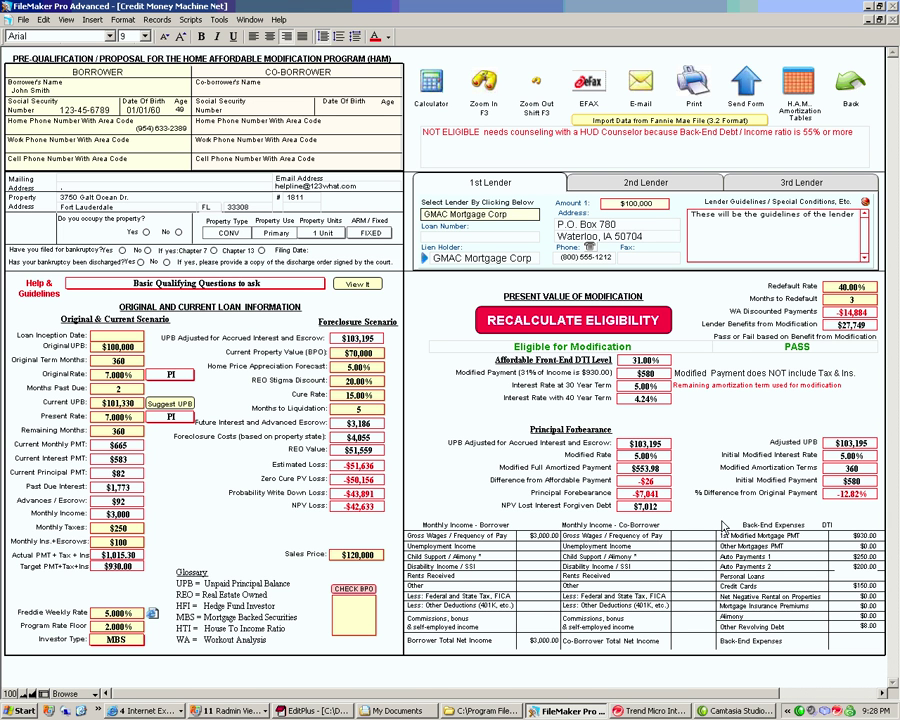
{"action": "left_click", "coordinate": [723, 523]}
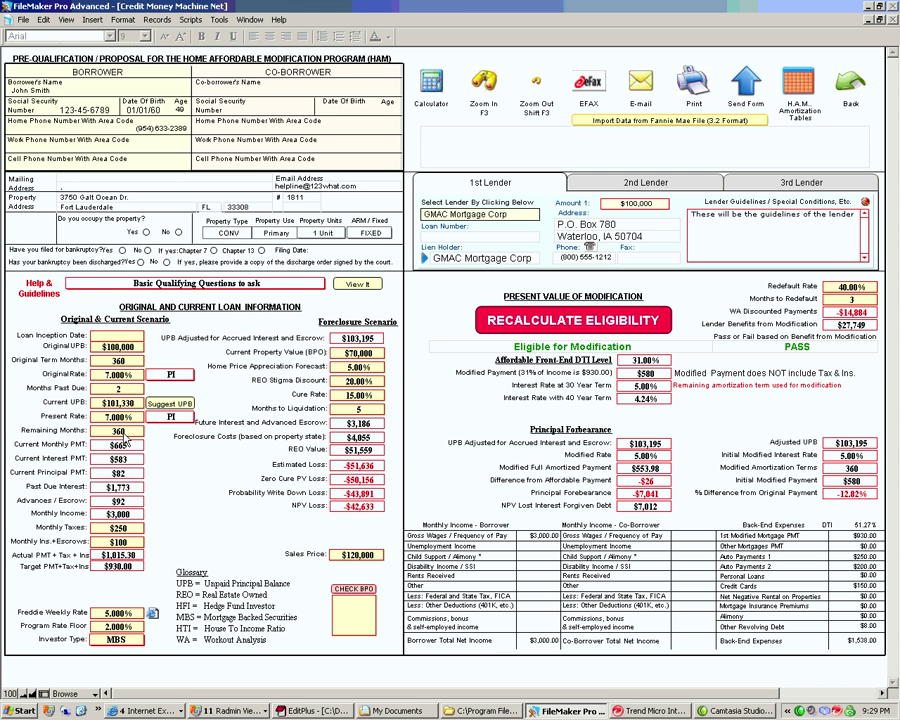
Set the borrower's monthly Gross Wages to 2500 and commit the change
{"action": "left_click", "coordinate": [537, 541]}
{"action": "type", "text": "2"}
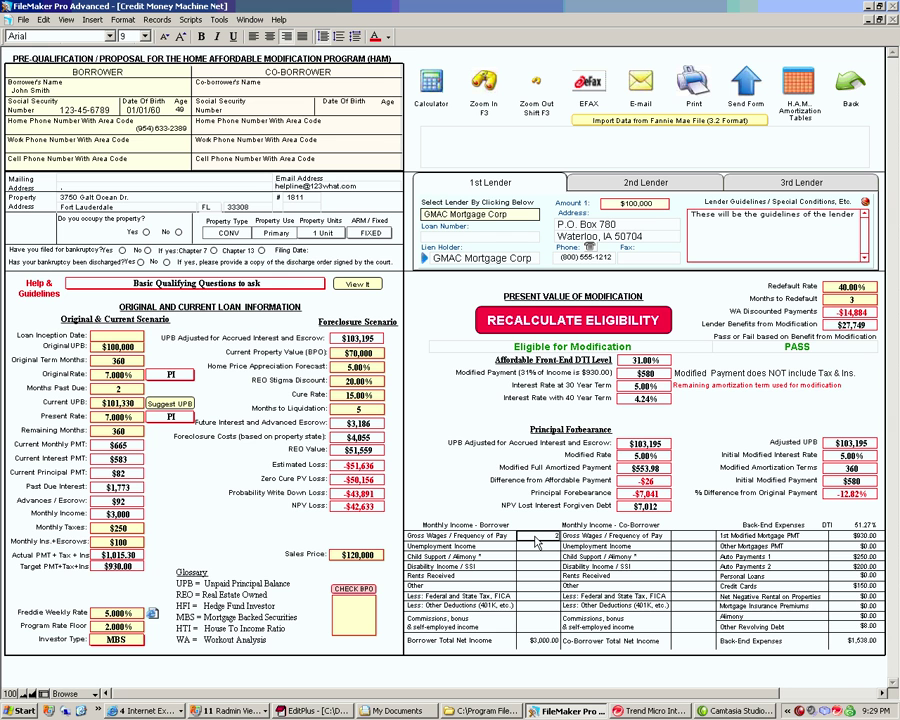
{"action": "left_click", "coordinate": [487, 508]}
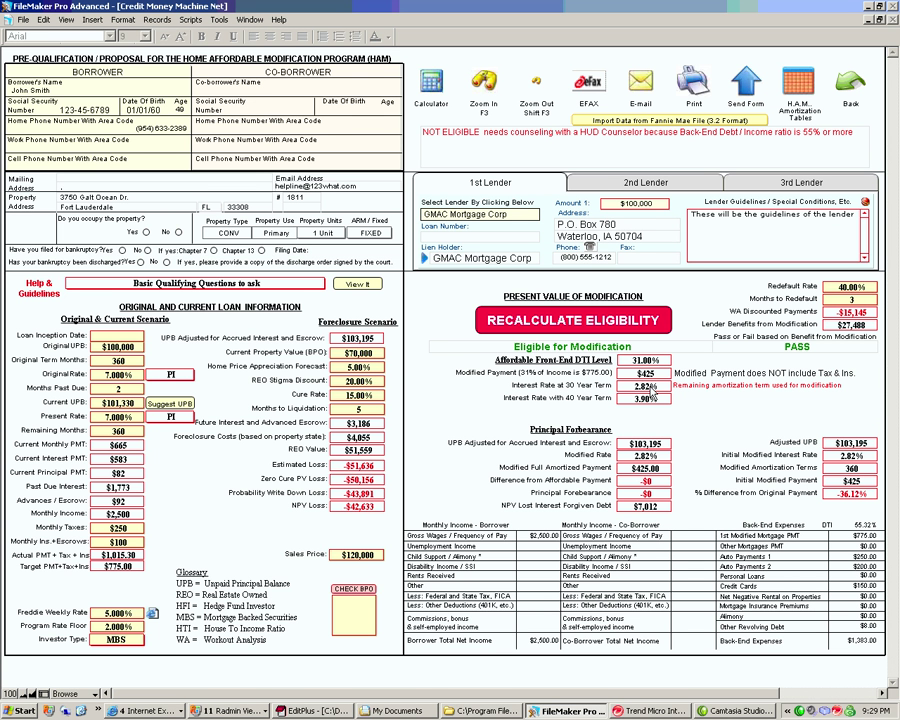
Set the borrower's monthly Gross Wages to 2000 and recalculate the modification eligibility
{"action": "left_click", "coordinate": [545, 537]}
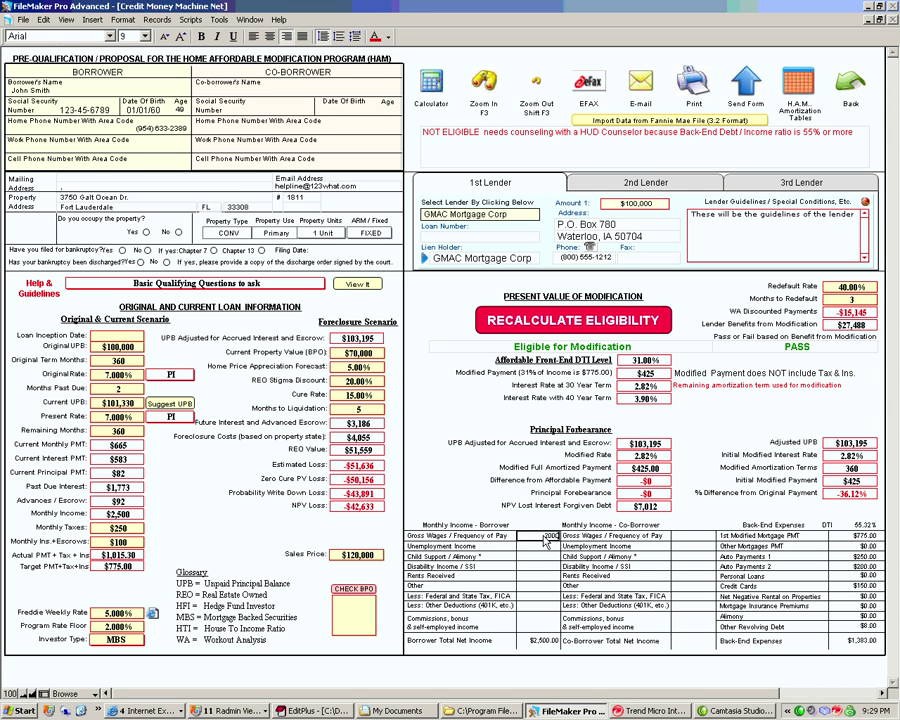
{"action": "key", "text": "BackSpace"}
{"action": "left_click", "coordinate": [487, 511]}
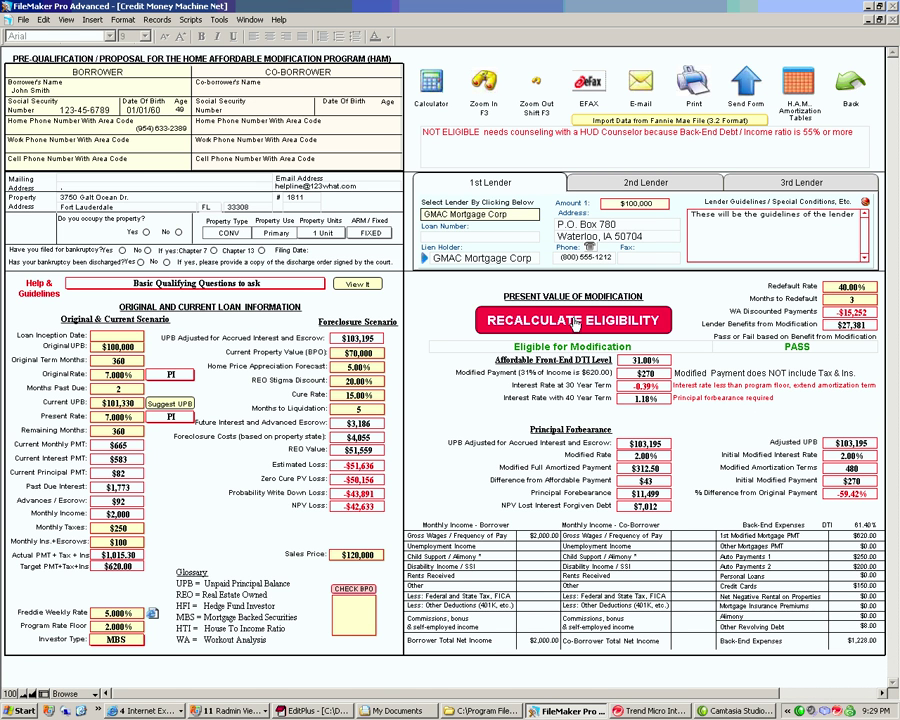
{"action": "left_click", "coordinate": [575, 322]}
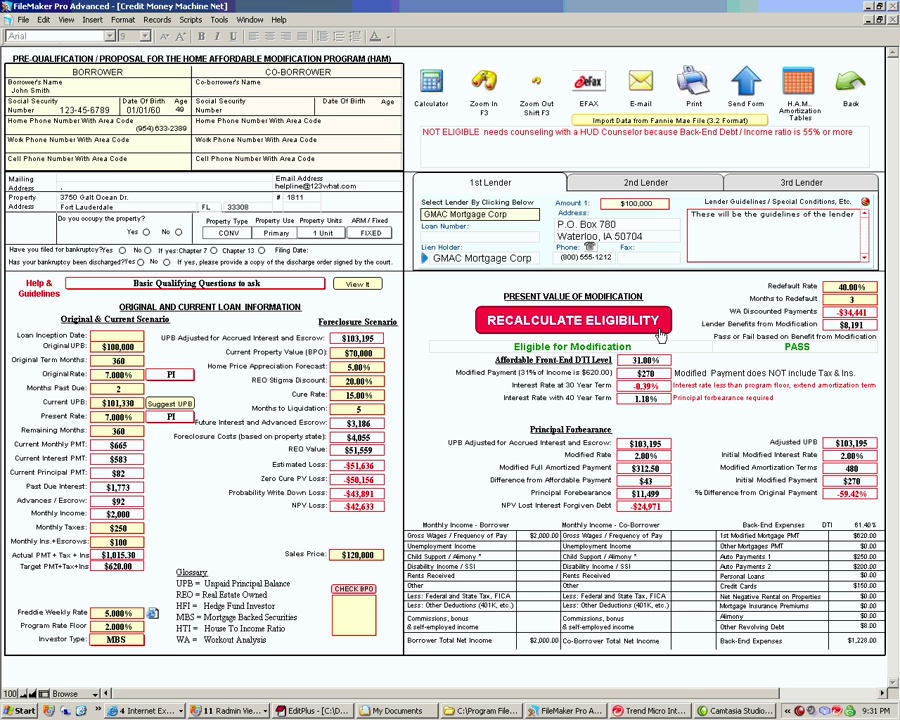
Review the H.A.M. amortization tables through to the final month, 479, and return to the pre-qualification form
{"action": "left_click", "coordinate": [800, 91]}
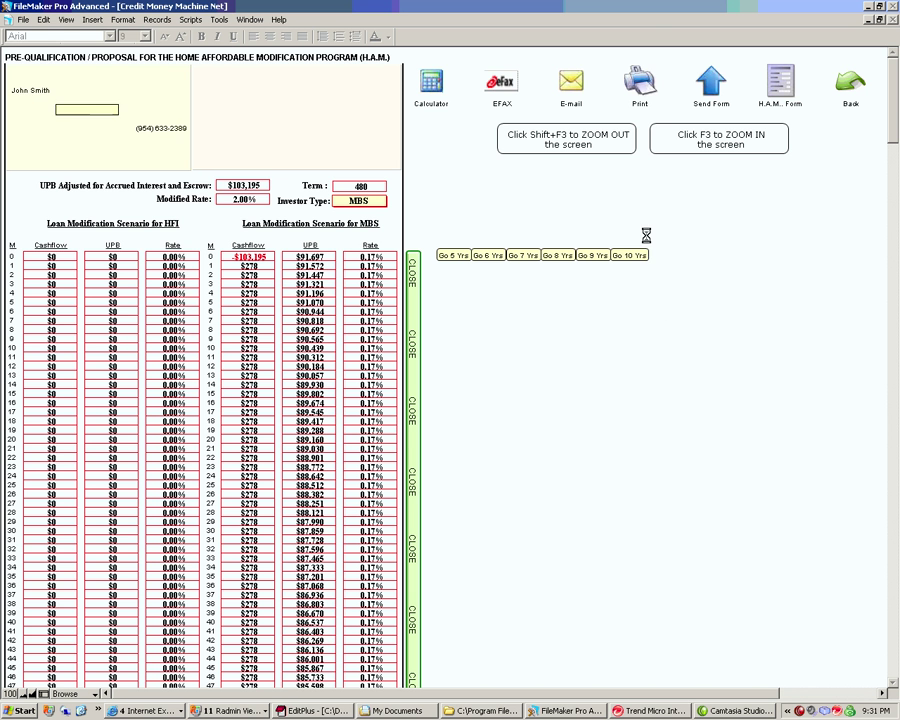
{"action": "left_click", "coordinate": [658, 258]}
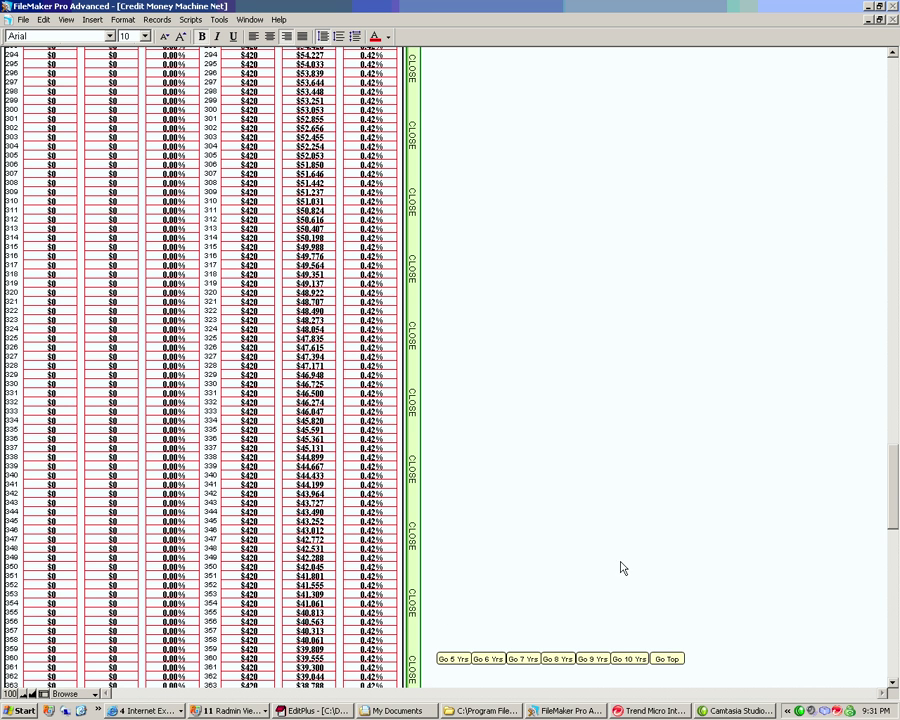
{"action": "left_click", "coordinate": [891, 662]}
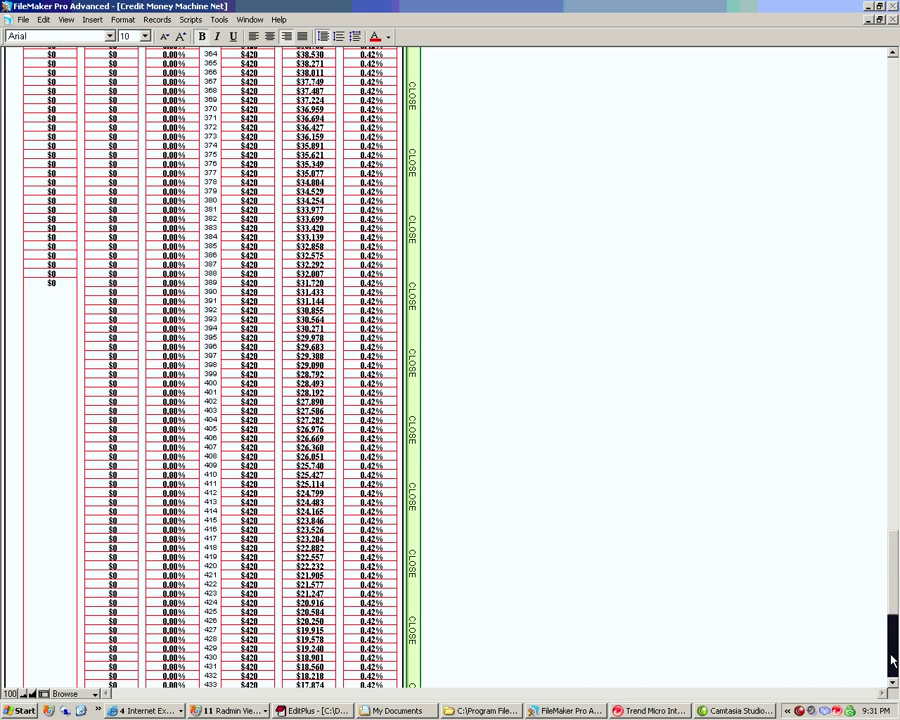
{"action": "left_click", "coordinate": [891, 662]}
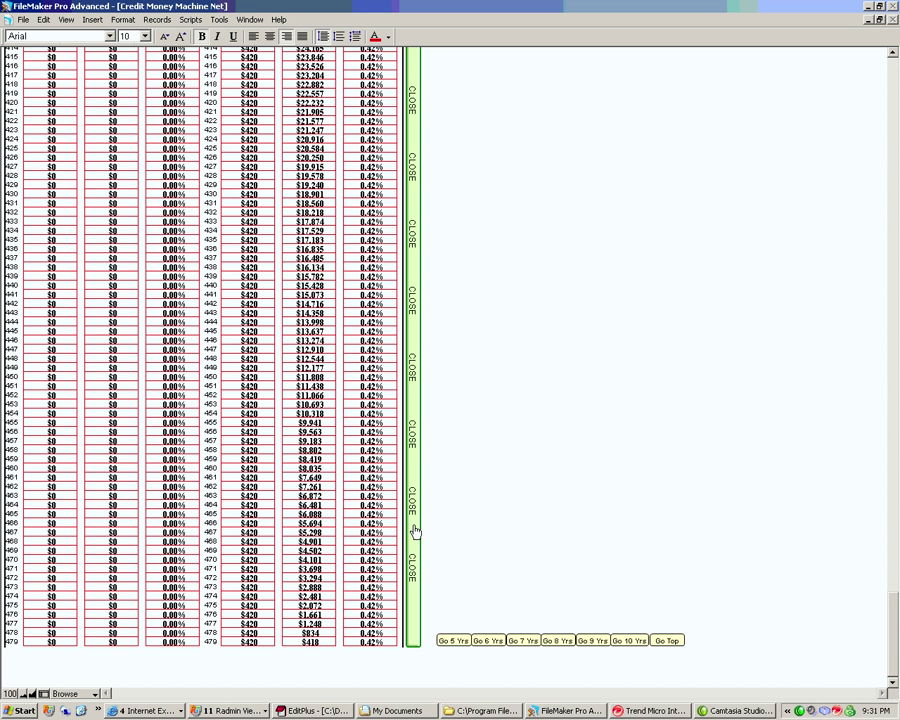
{"action": "left_click", "coordinate": [415, 531]}
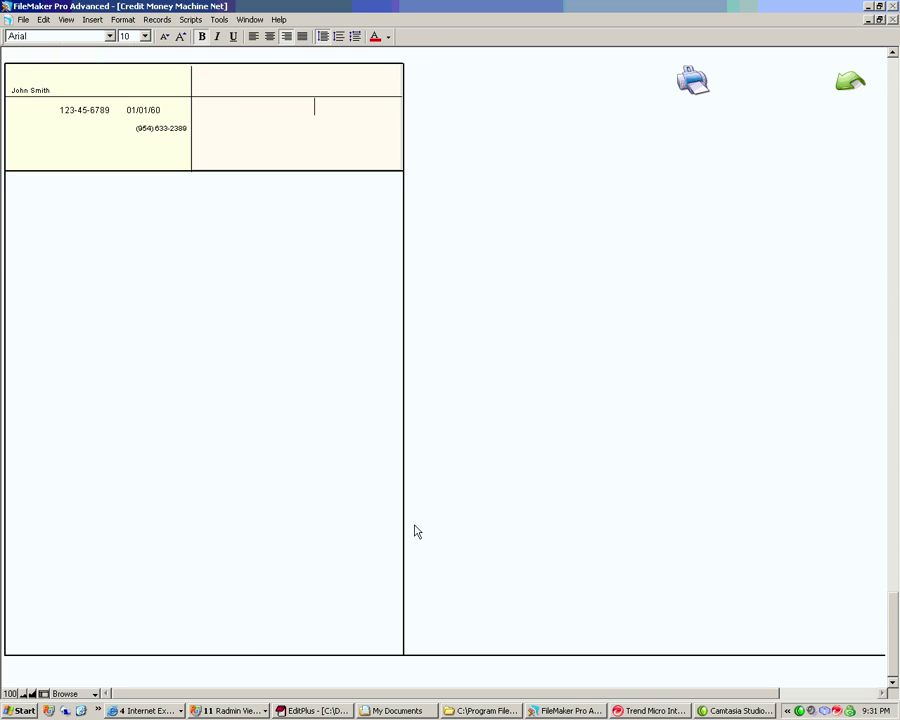